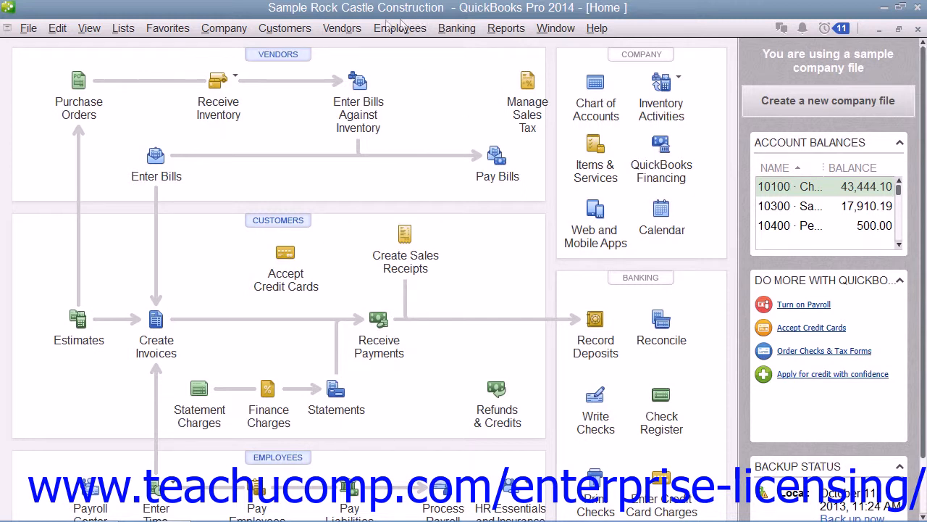
# Open the Vendor Center and start a new vendor record named "Globex, Inc.".
pyautogui.click(334, 33)
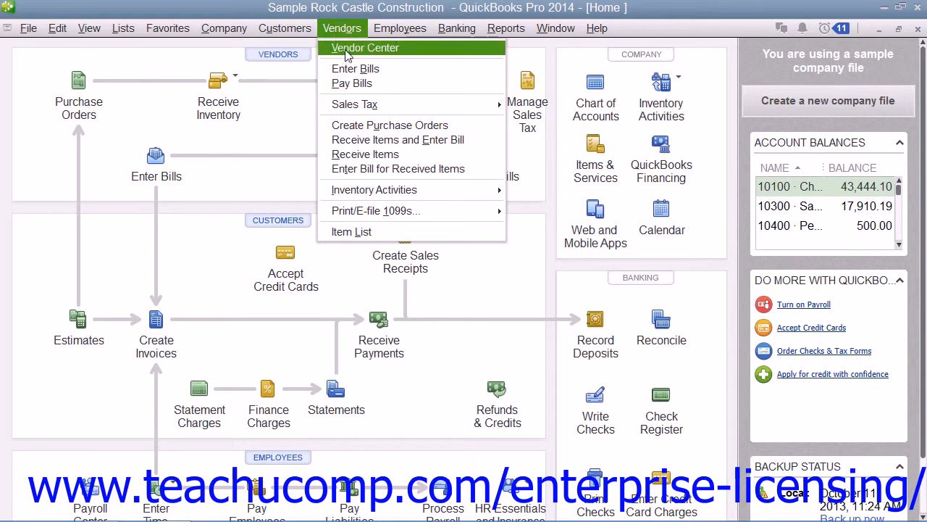
pyautogui.click(347, 50)
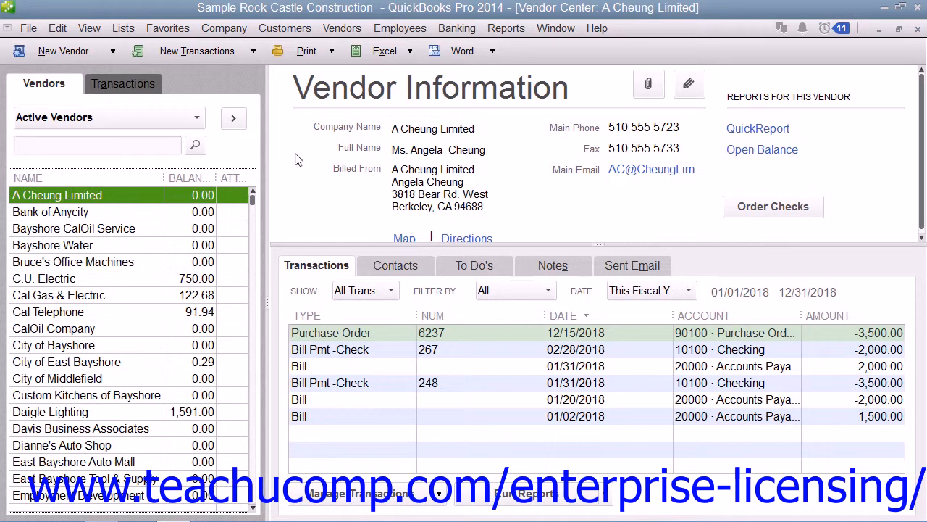
pyautogui.click(92, 51)
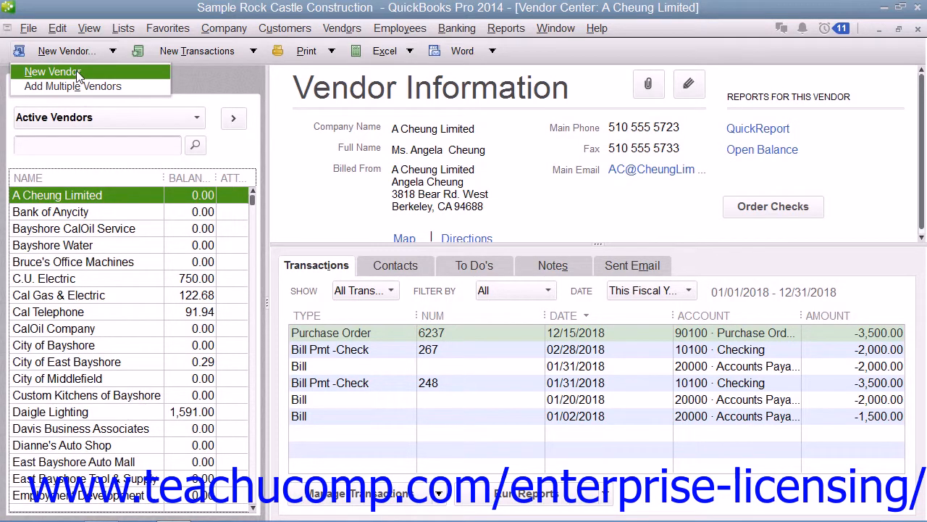
pyautogui.click(78, 74)
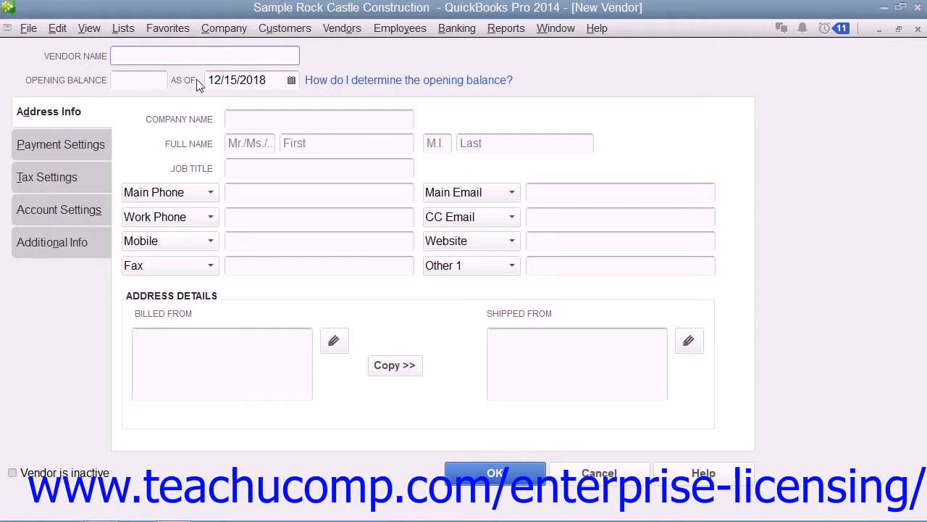
pyautogui.write('Globex, Inc.')
# Copy the vendor name "Globex, Inc." into the company name of the address info.
pyautogui.click(132, 79)
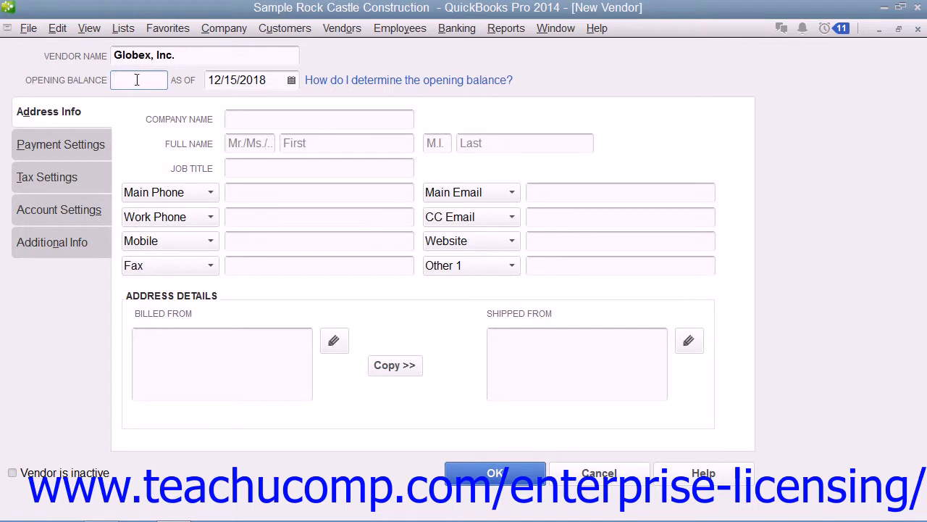
pyautogui.click(199, 79)
pyautogui.click(78, 118)
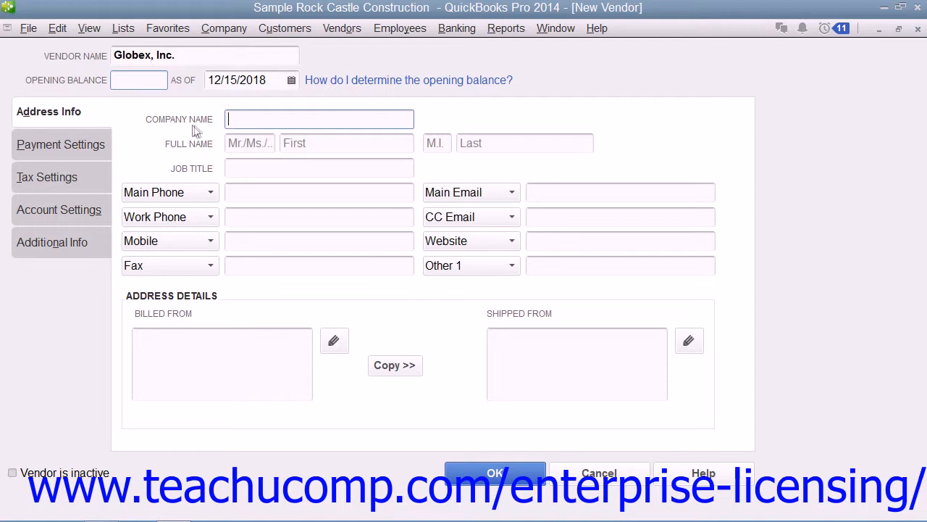
pyautogui.click(181, 54)
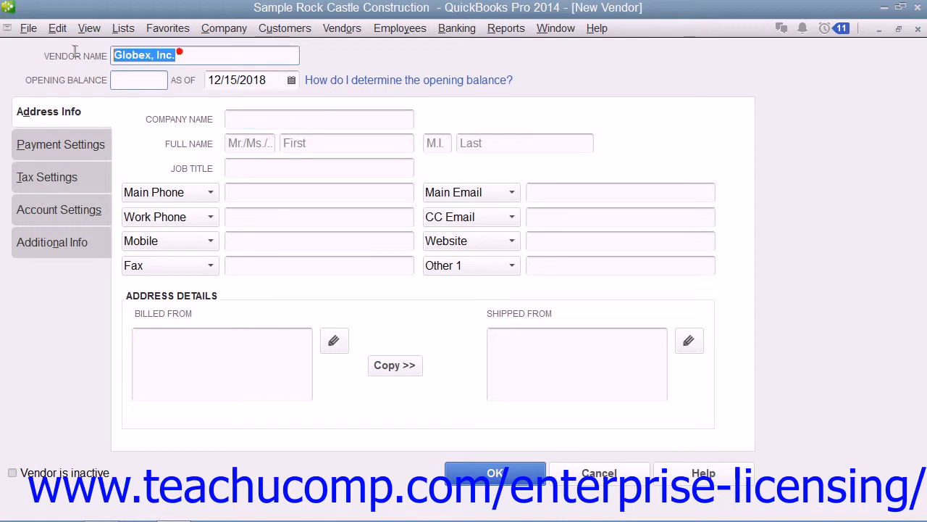
pyautogui.rightClick(133, 56)
pyautogui.click(155, 98)
pyautogui.click(232, 118)
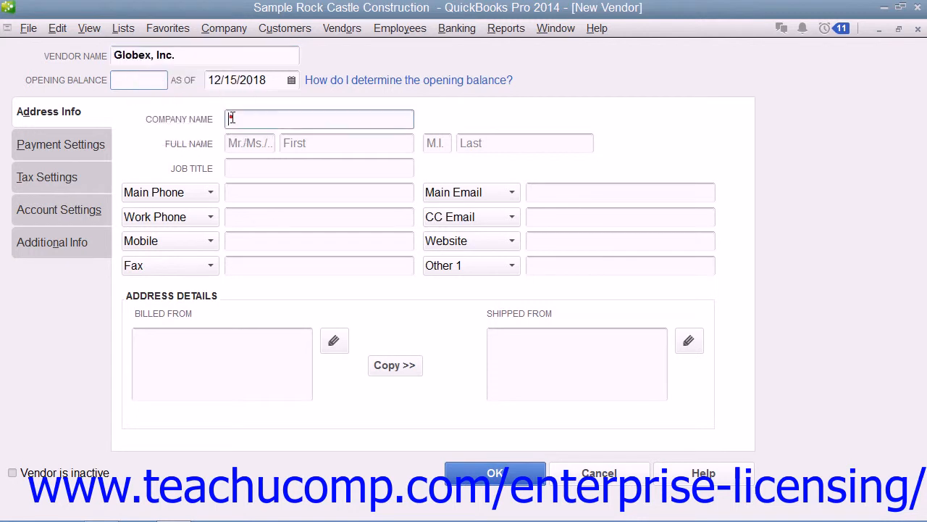
pyautogui.rightClick(231, 119)
pyautogui.click(259, 176)
# Examine the alternative field types offered for the Main Phone contact label.
pyautogui.click(197, 193)
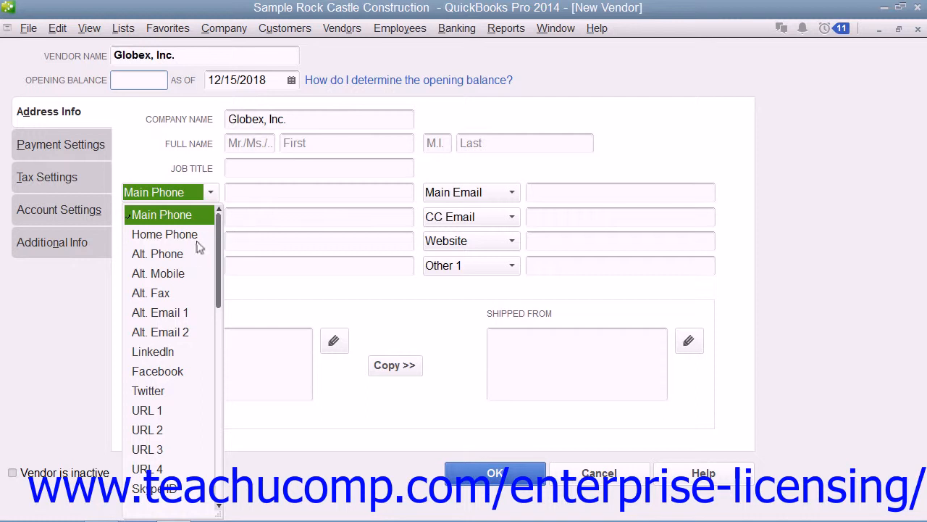
pyautogui.click(234, 198)
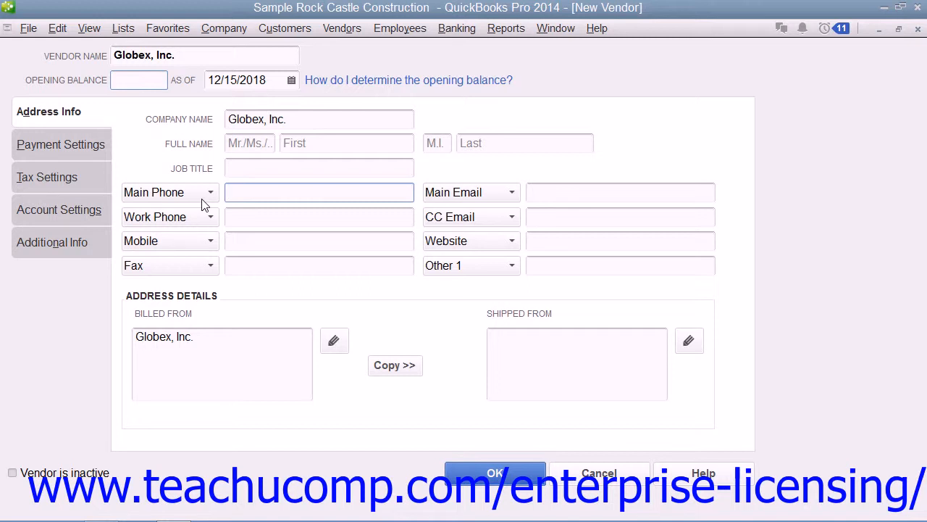
pyautogui.click(209, 193)
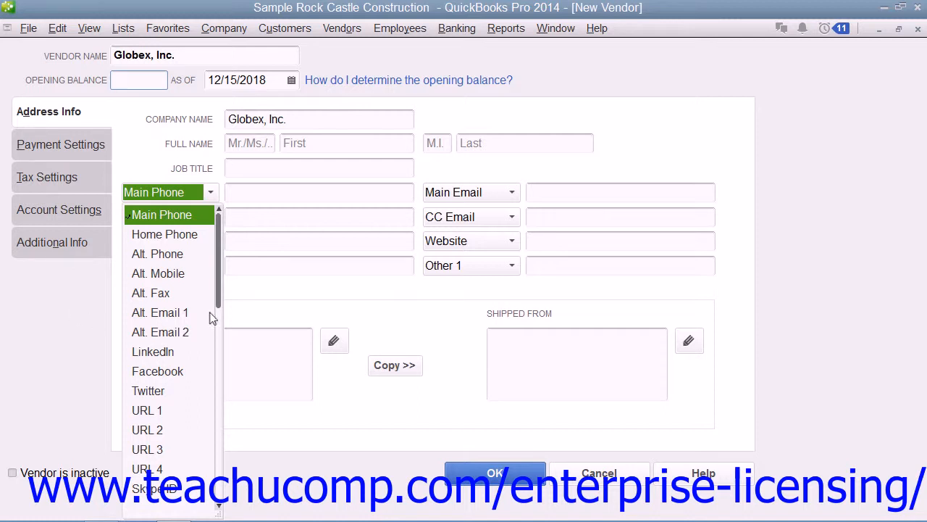
pyautogui.scroll(-1, 182, 317)
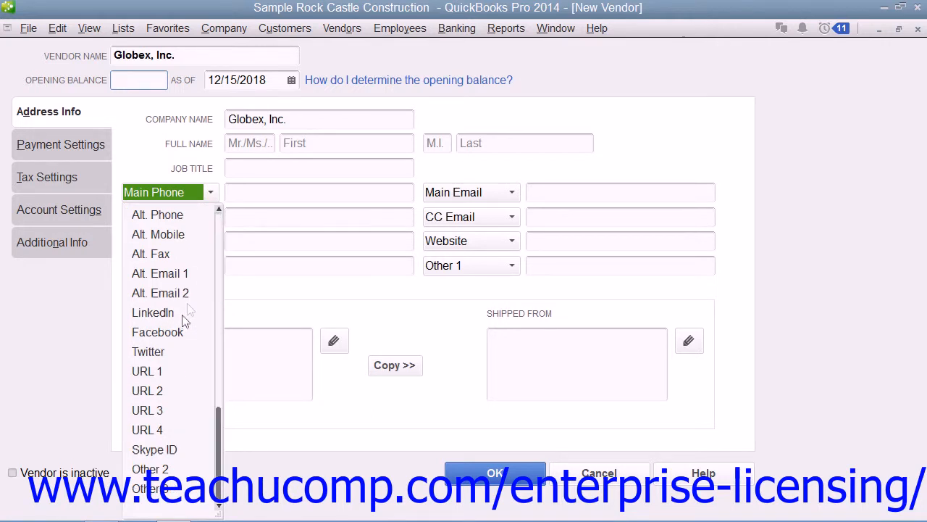
pyautogui.click(212, 194)
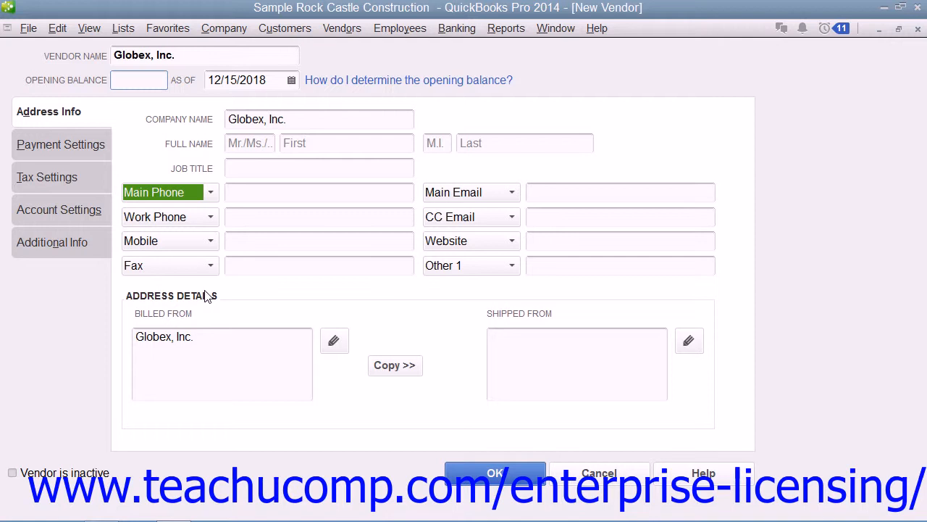
# Open the Billed From address for editing and add the vendor's street address below the company name.
pyautogui.click(334, 341)
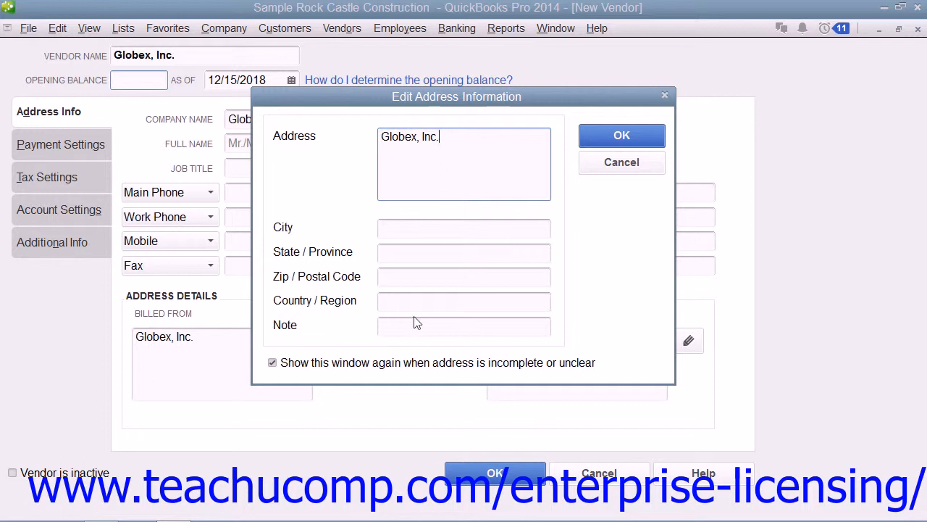
pyautogui.click(447, 137)
pyautogui.write('1')
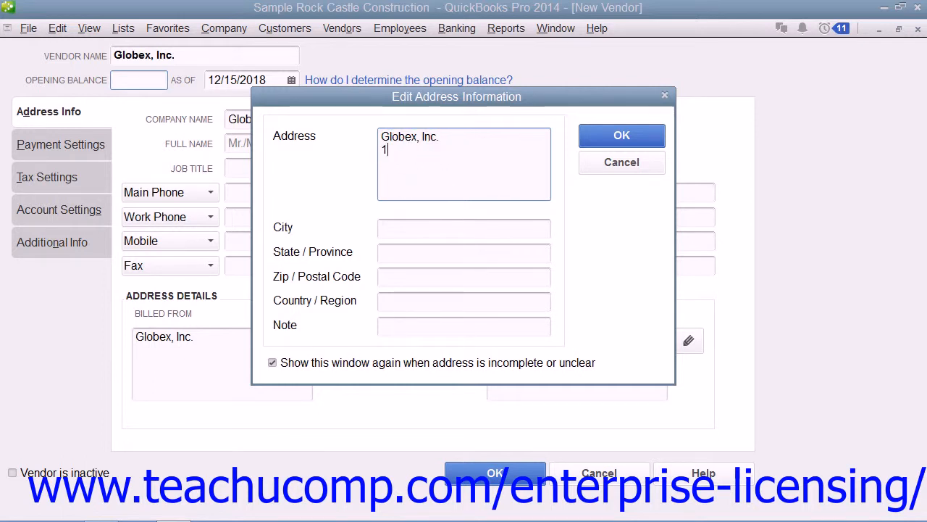
pyautogui.write('00 Ma')
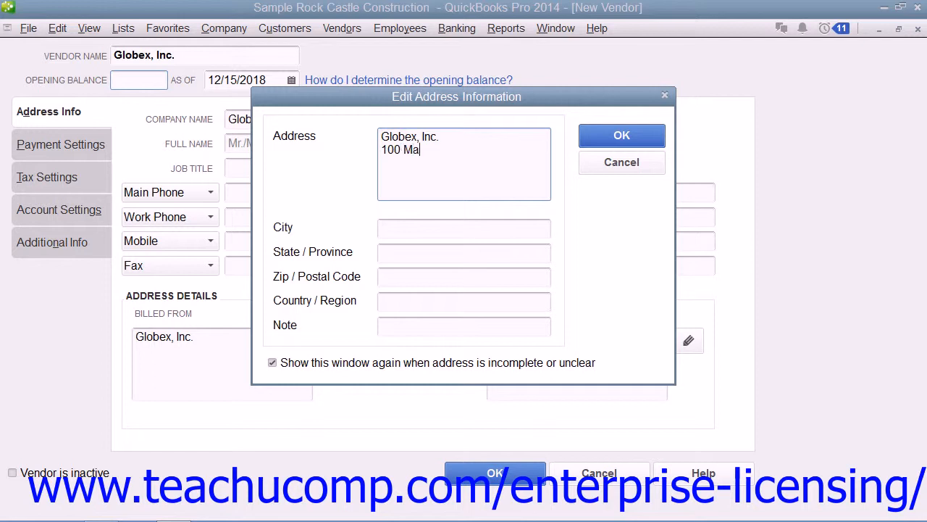
pyautogui.write('in St.')
pyautogui.press('Tab')
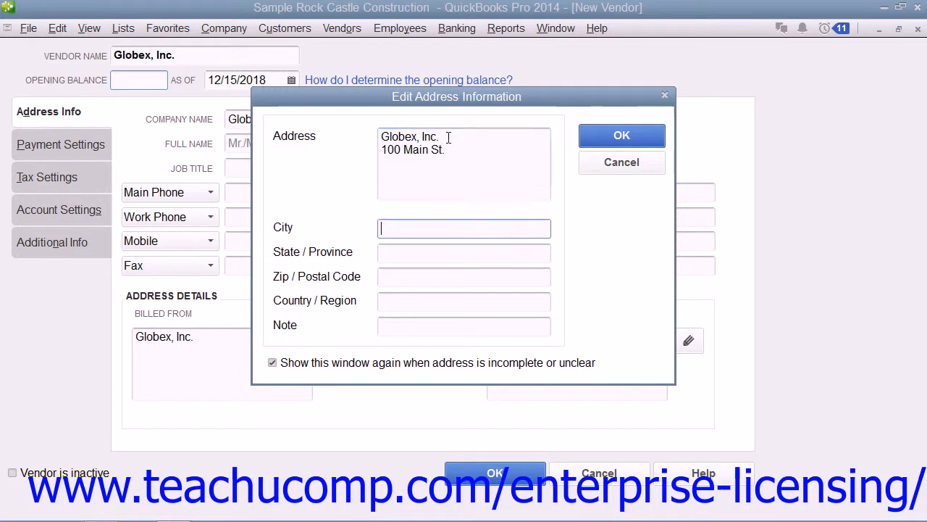
# Complete the Billed From address with the city, state and zip code, and copy it to the Shipped From address.
pyautogui.write('Anytown')
pyautogui.press('Tab')
pyautogui.write('IA')
pyautogui.press('Tab')
pyautogui.write('1000')
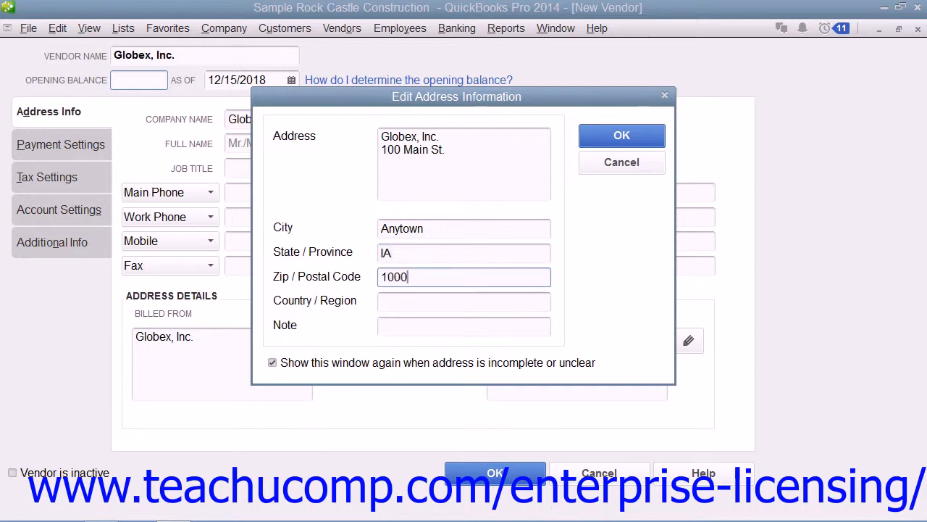
pyautogui.write('0')
pyautogui.click(601, 142)
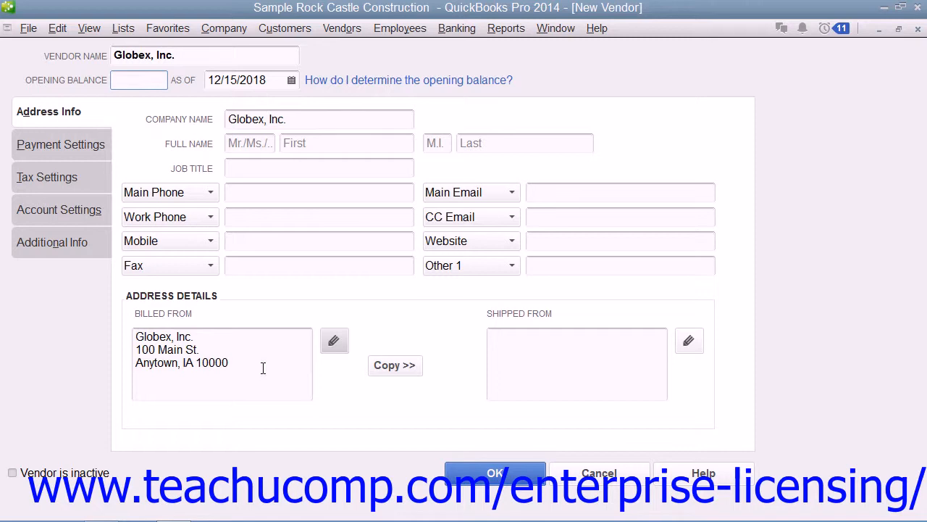
pyautogui.click(389, 366)
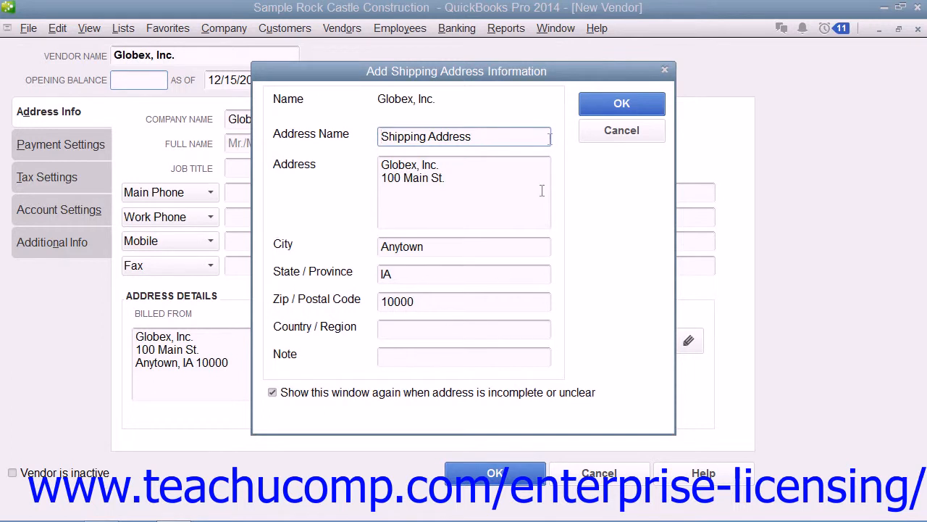
pyautogui.click(600, 107)
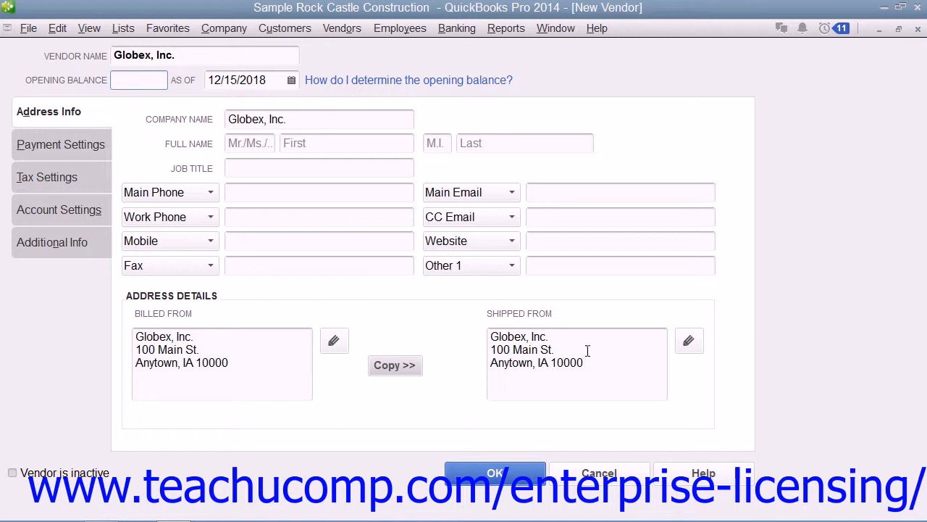
# Set the vendor's payment terms to Net 30 in the payment settings.
pyautogui.click(103, 144)
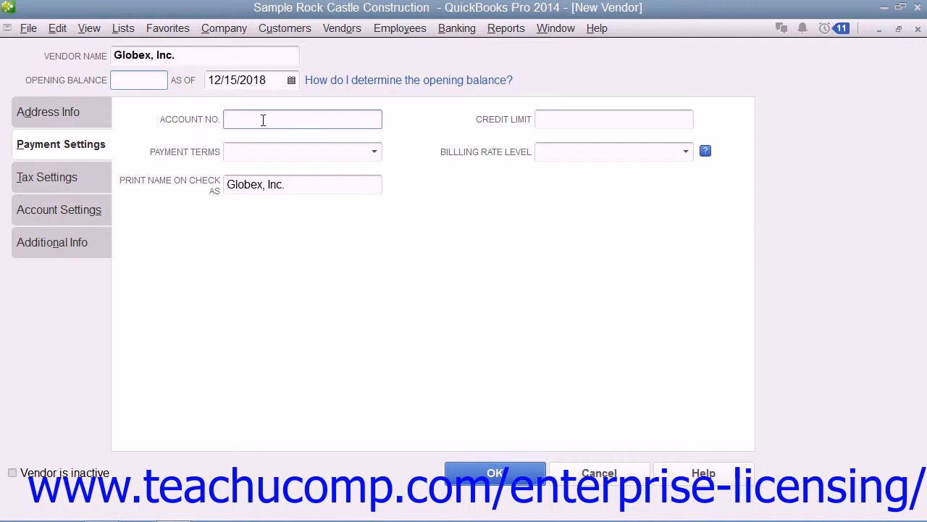
pyautogui.click(542, 120)
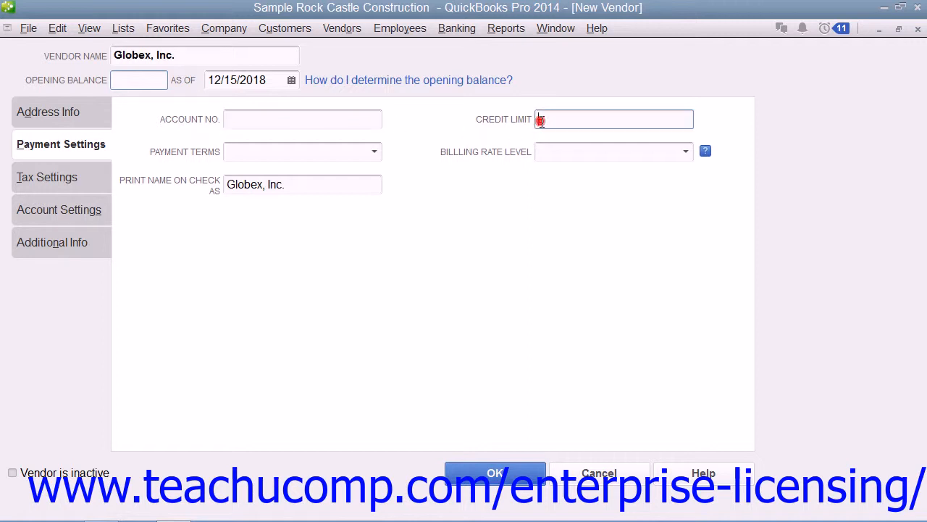
pyautogui.click(376, 153)
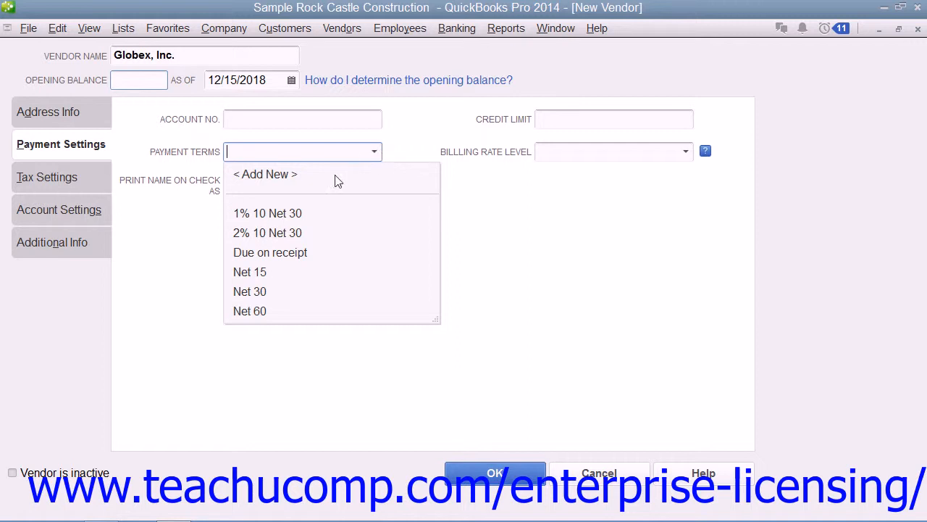
pyautogui.click(309, 293)
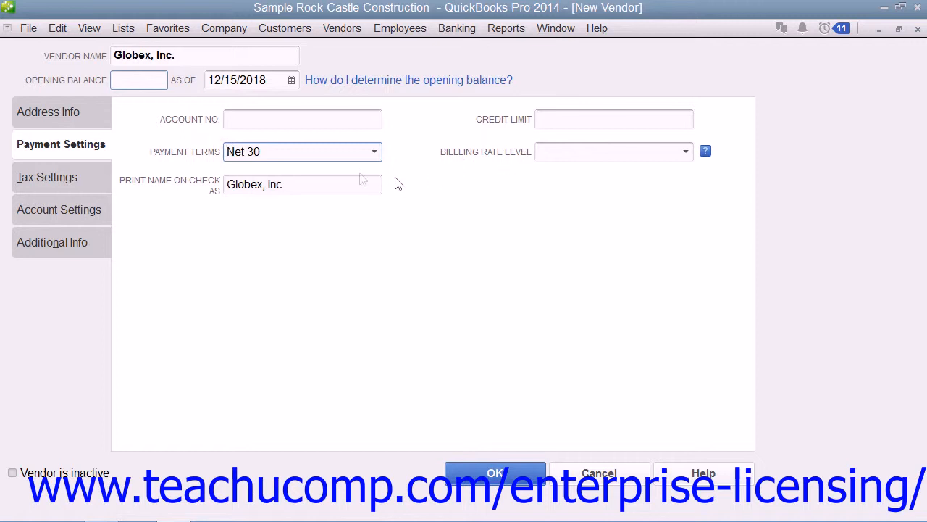
pyautogui.click(312, 184)
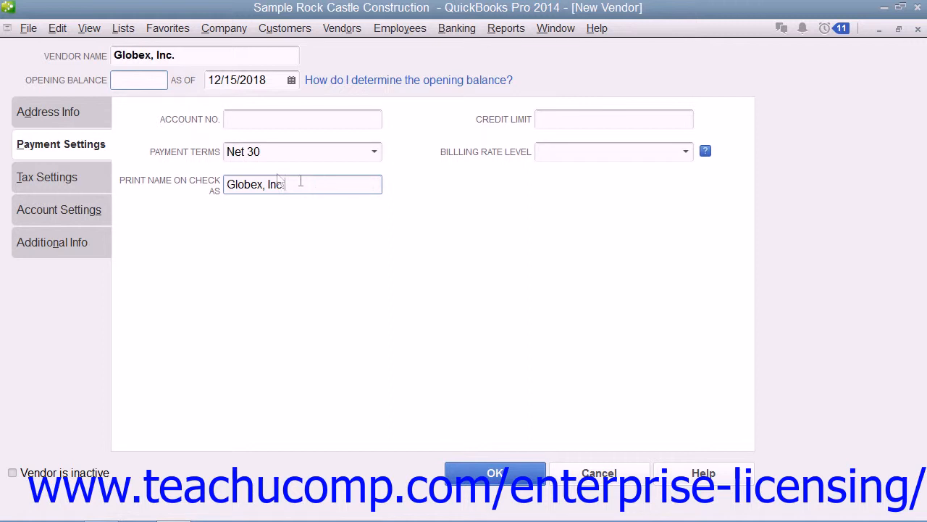
# Review the vendor's tax settings, expense account prefills and additional info fields.
pyautogui.click(76, 178)
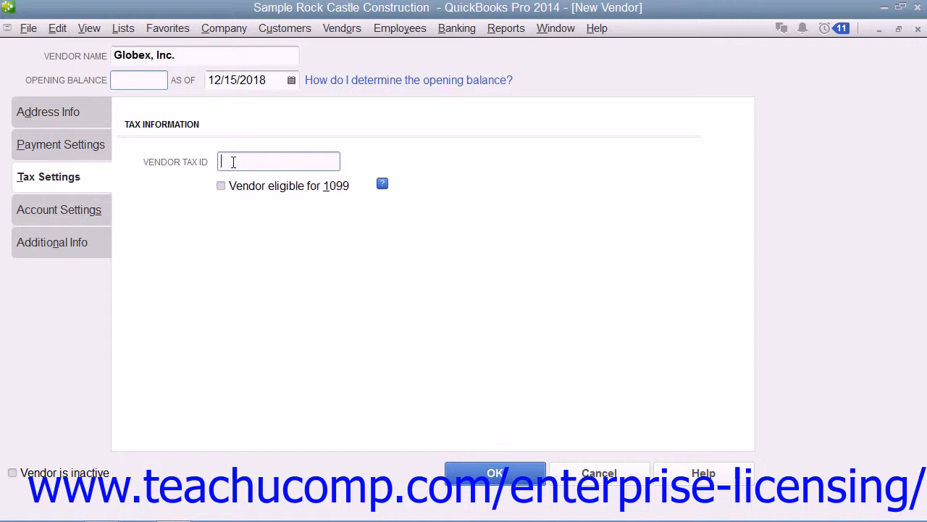
pyautogui.click(190, 188)
pyautogui.click(102, 211)
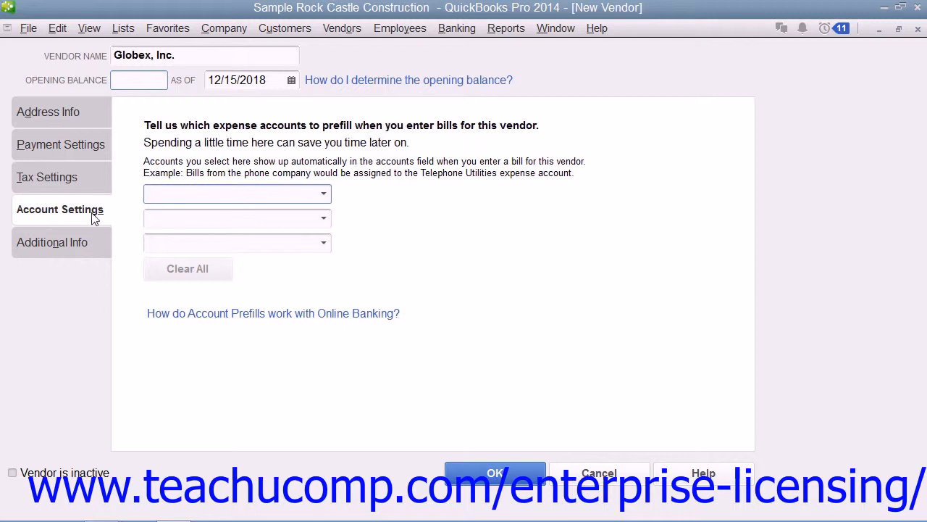
pyautogui.click(77, 249)
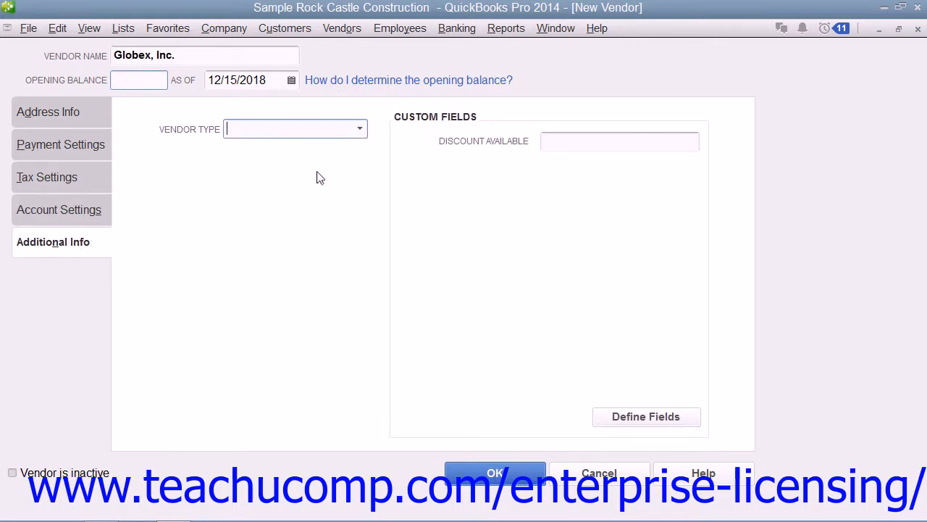
pyautogui.click(174, 132)
pyautogui.click(255, 126)
# Save the new Globex, Inc. vendor, and reopen its record to review the entered information.
pyautogui.click(496, 475)
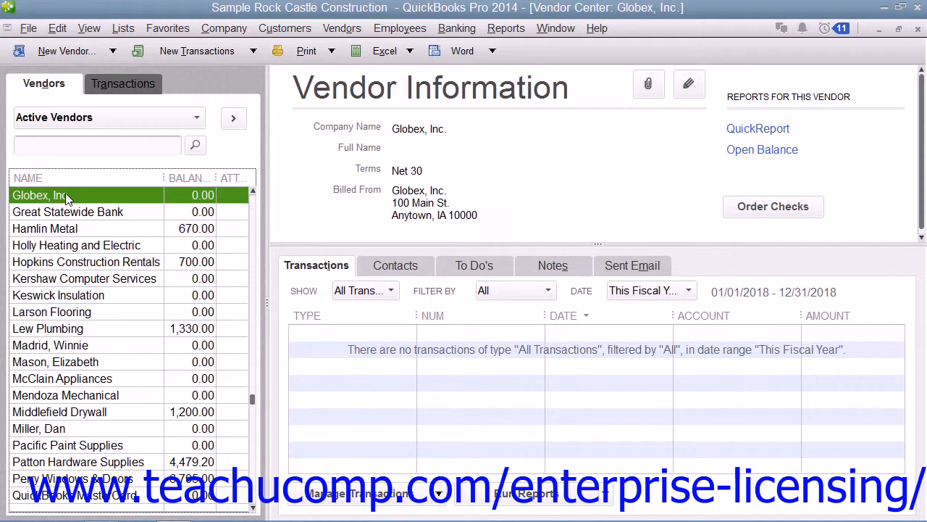
pyautogui.click(697, 90)
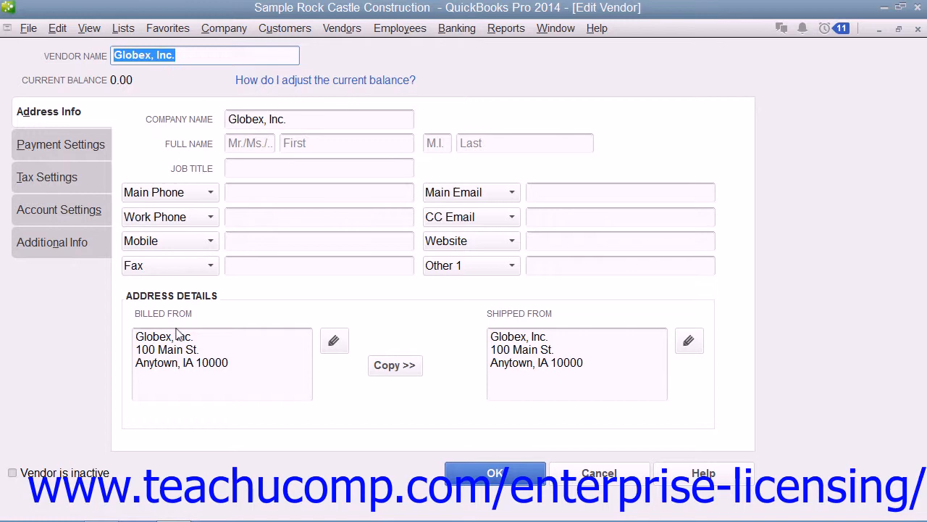
pyautogui.click(477, 484)
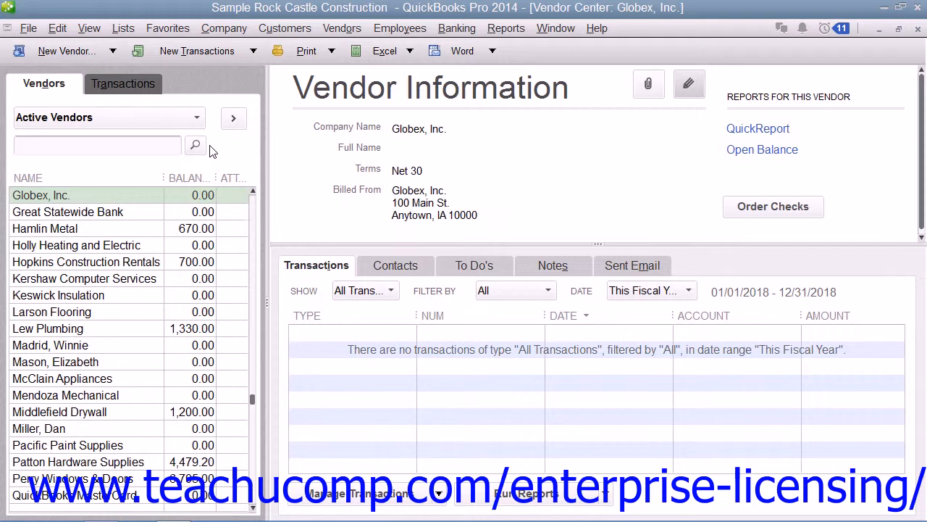
# Delete the Globex, Inc. vendor from the vendor list.
pyautogui.click(25, 199)
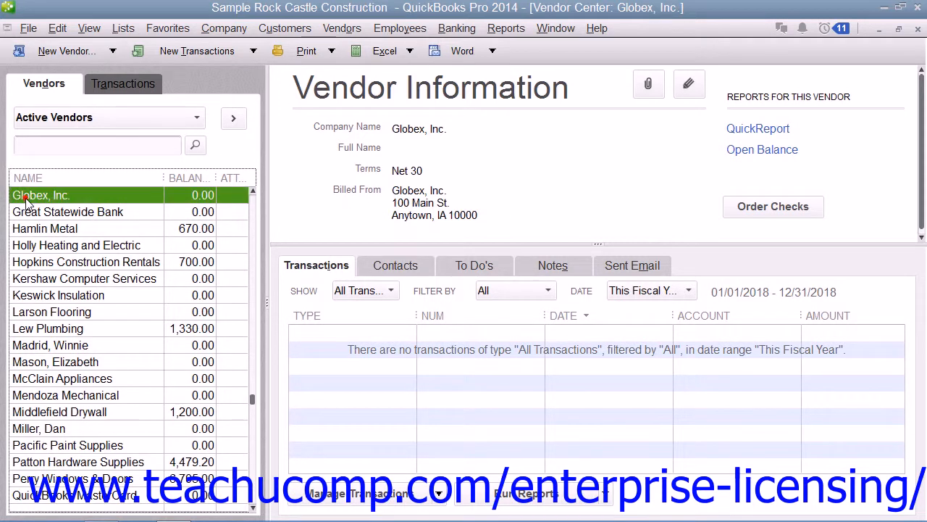
pyautogui.click(59, 28)
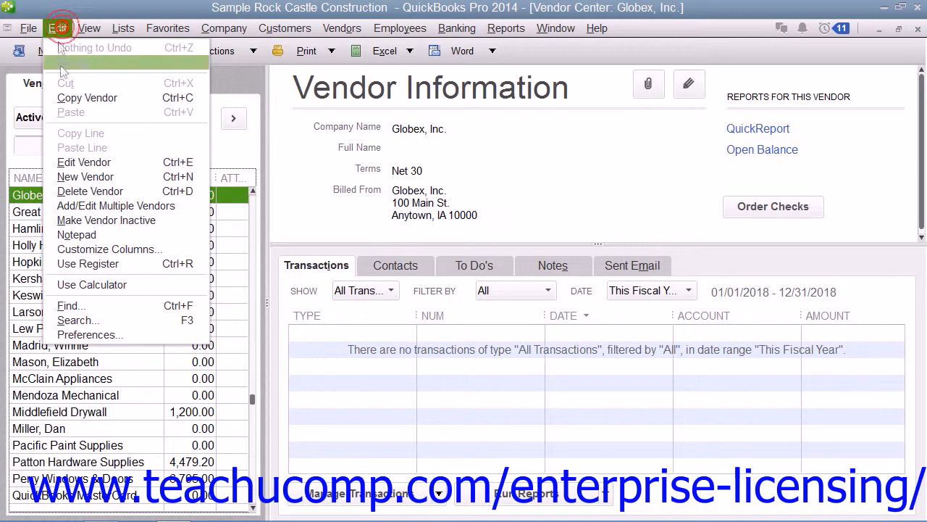
pyautogui.click(86, 192)
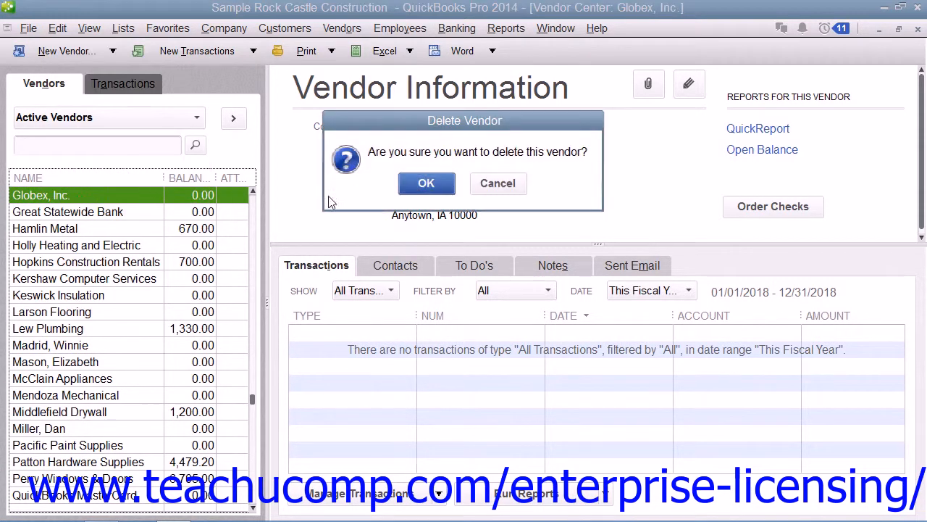
pyautogui.click(423, 185)
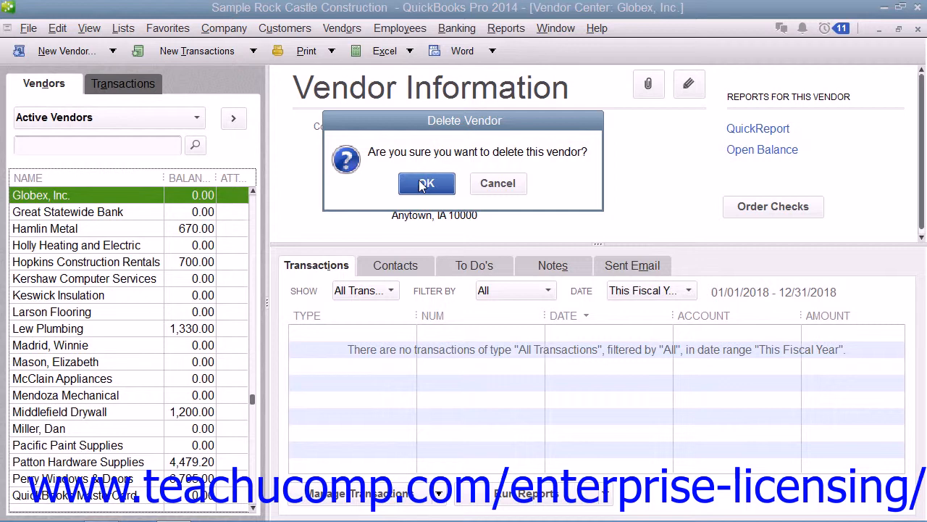
pyautogui.click(425, 185)
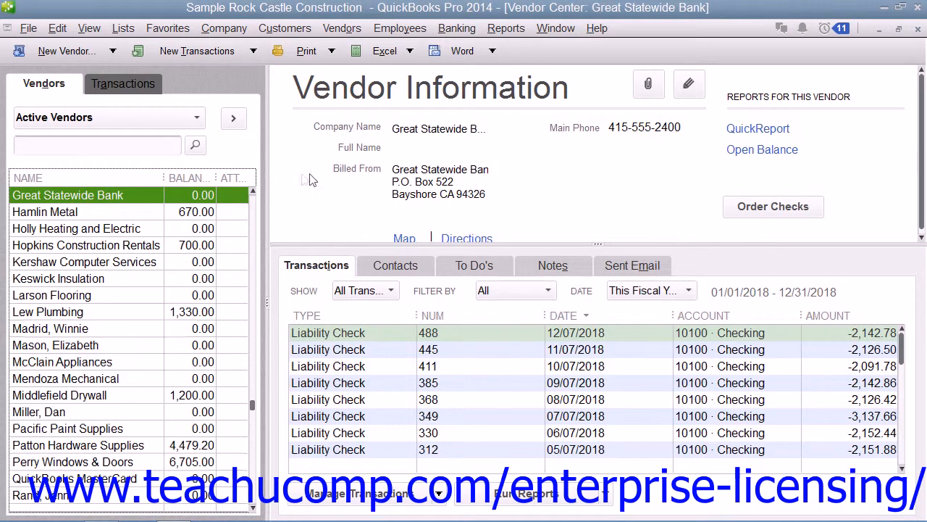